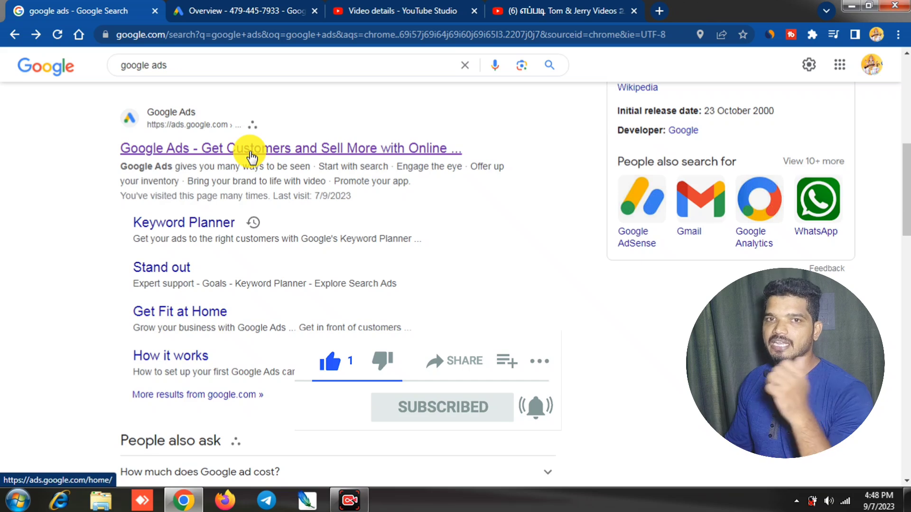
Open the Google Ads site from the search results, sign in and review the account overview.
left_click(262, 148)
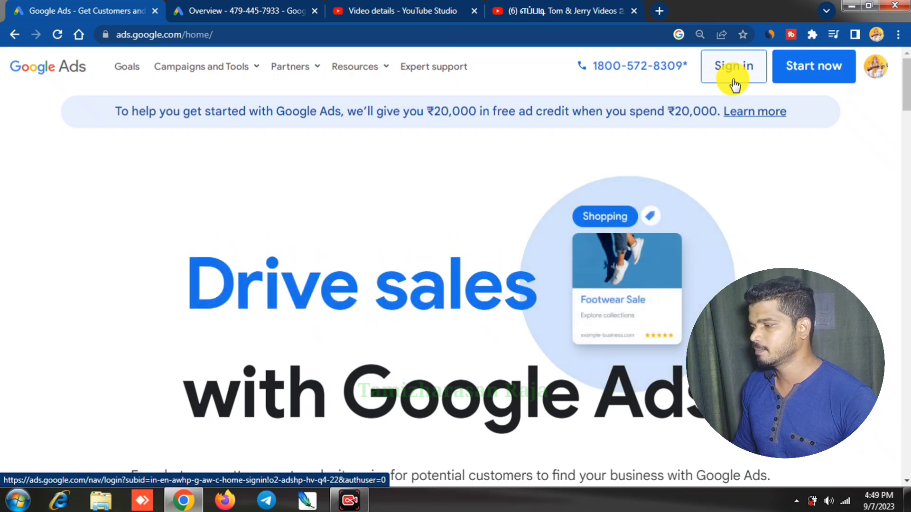
left_click(734, 73)
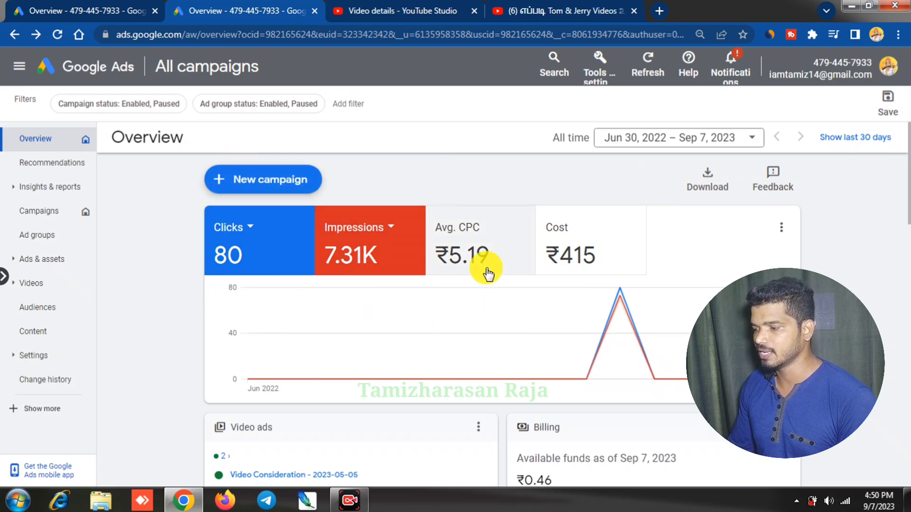
scroll(487, 274, "down", 3)
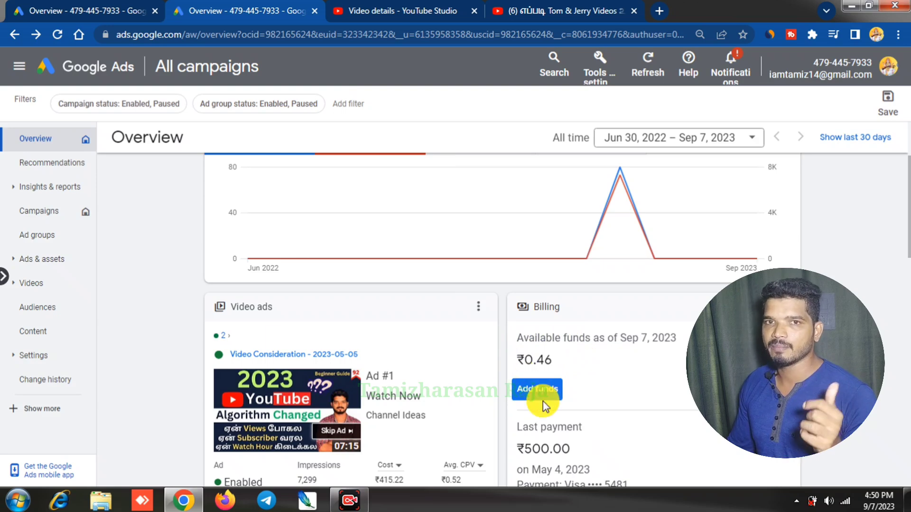
scroll(542, 402, "up", 3)
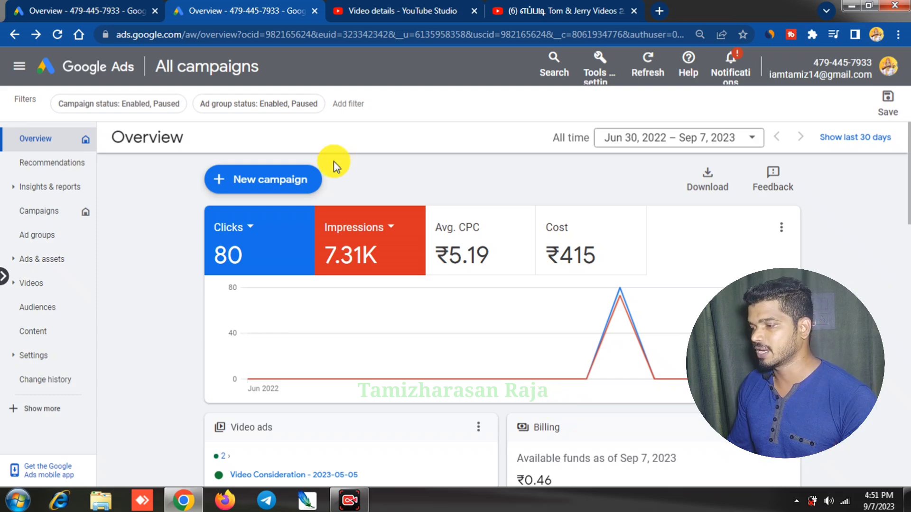
Start a new campaign without goal guidance and choose Video as the campaign type.
left_click(284, 183)
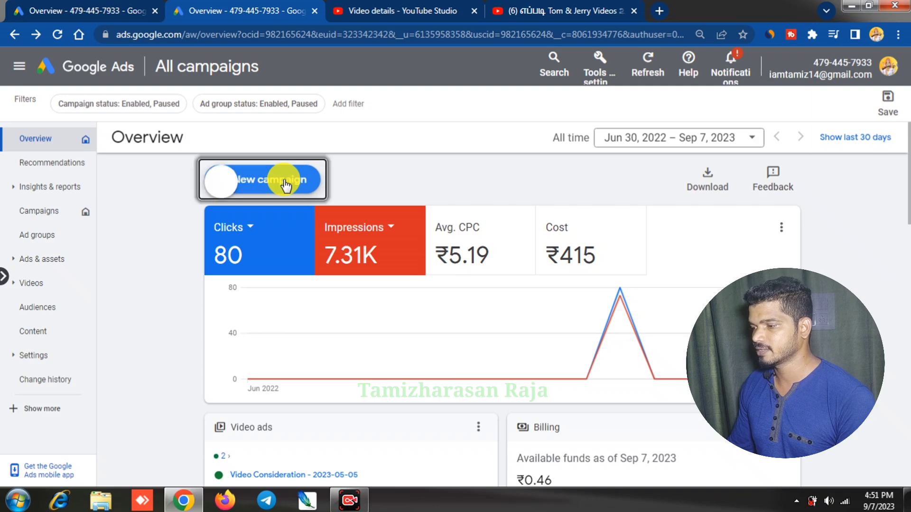
left_click(275, 187)
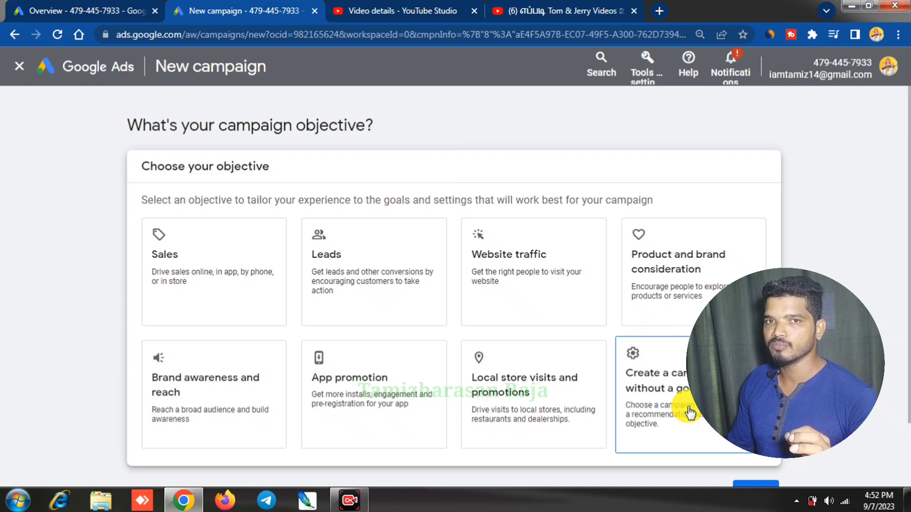
scroll(689, 412, "down", 7)
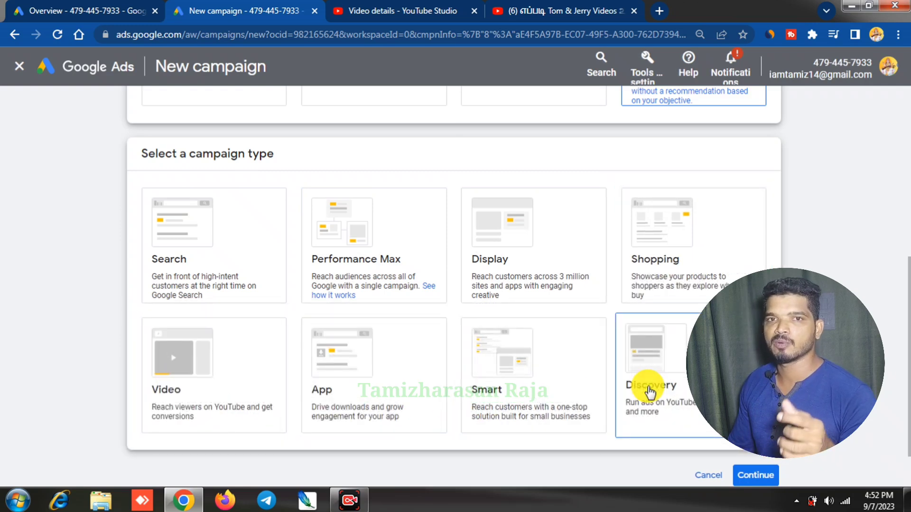
left_click(203, 377)
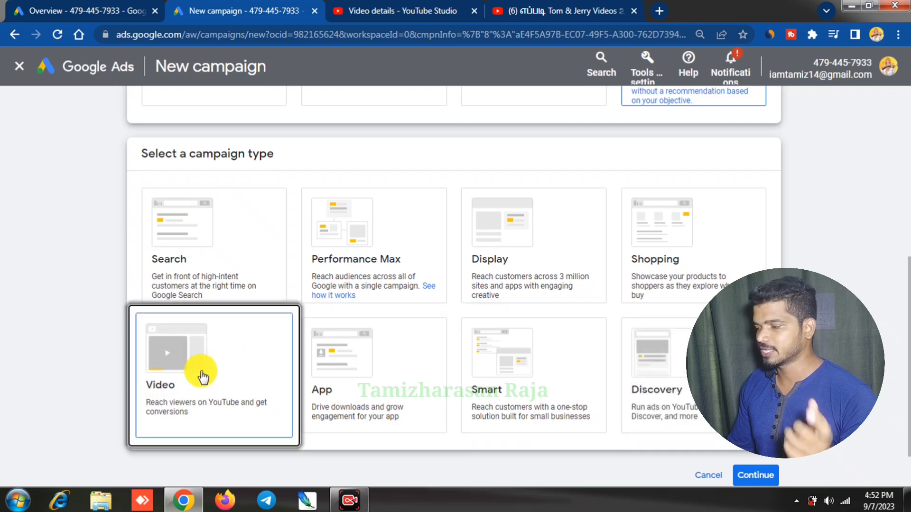
left_click(203, 377)
Keep the Get views campaign subtype and continue to the campaign settings.
scroll(263, 151, "down", 10)
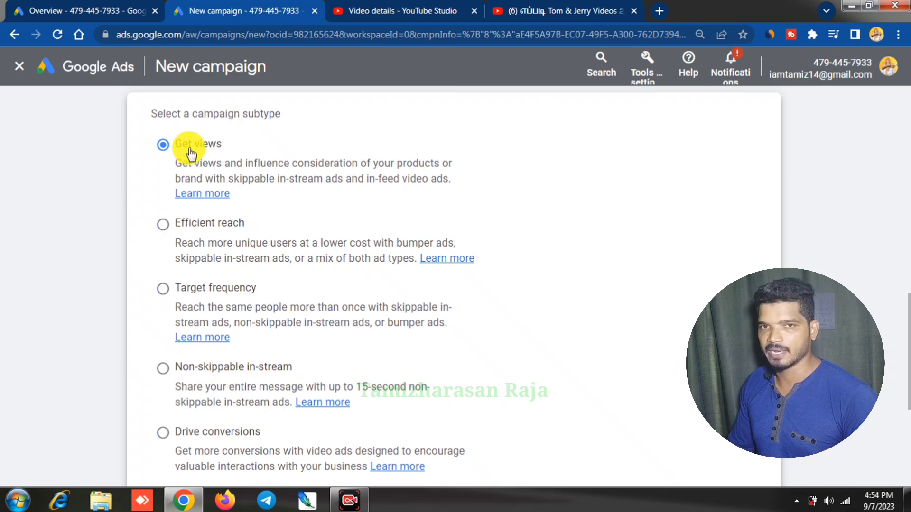
scroll(591, 300, "down", 2)
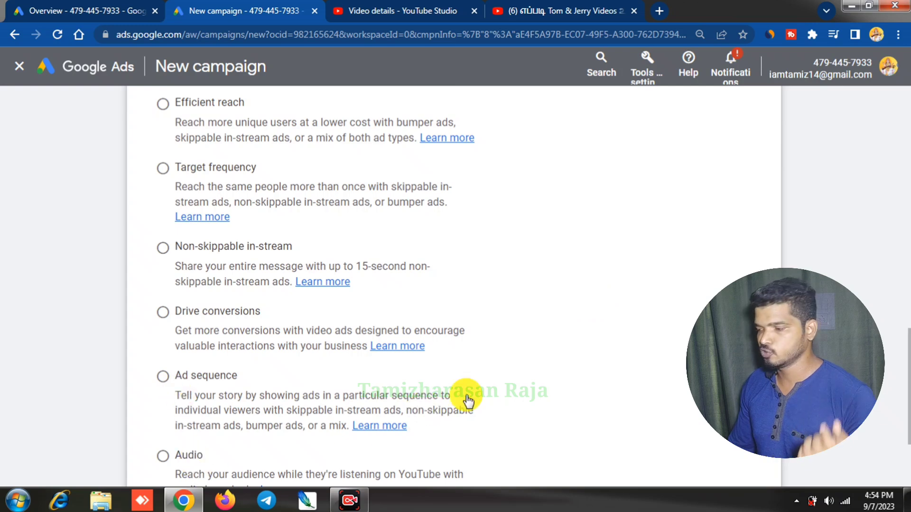
scroll(606, 358, "up", 4)
left_click_drag(908, 315, 909, 434)
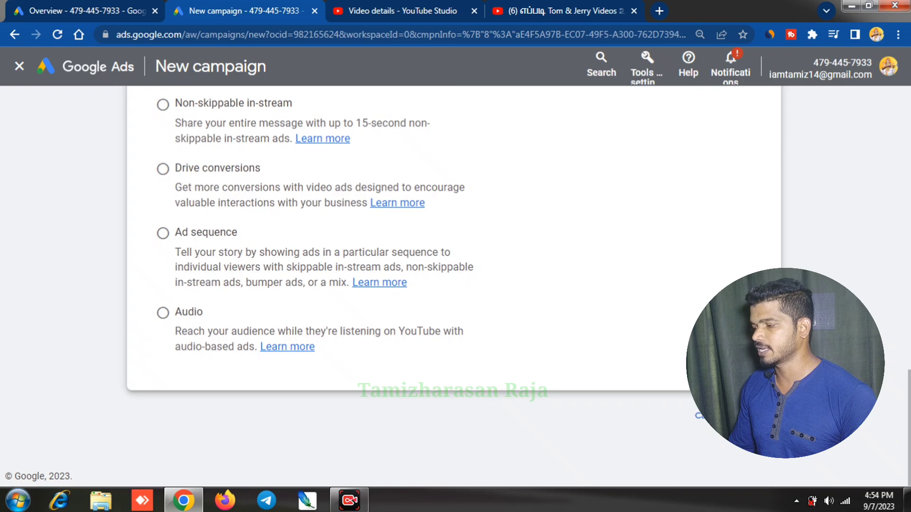
left_click(756, 415)
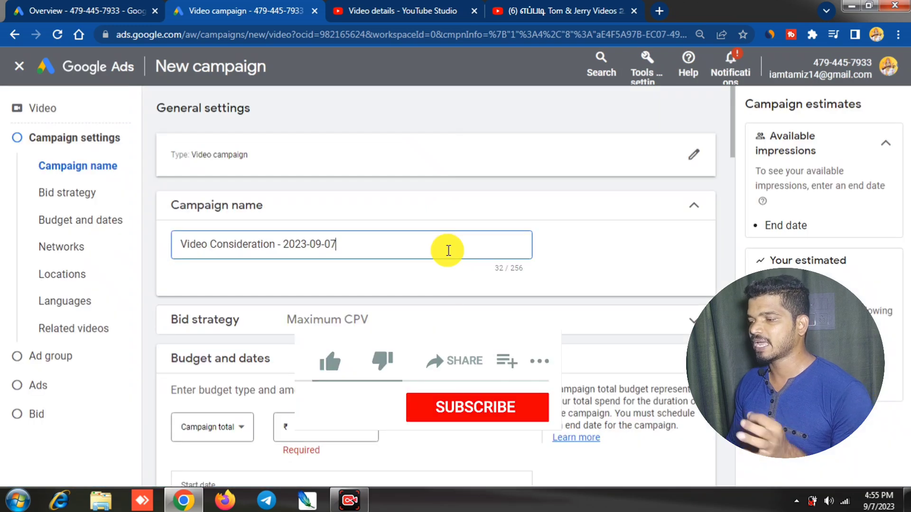
Name the campaign "tom and Jerry make cortoon" and set a daily budget of ₹200.00.
left_click_drag(395, 245, 173, 246)
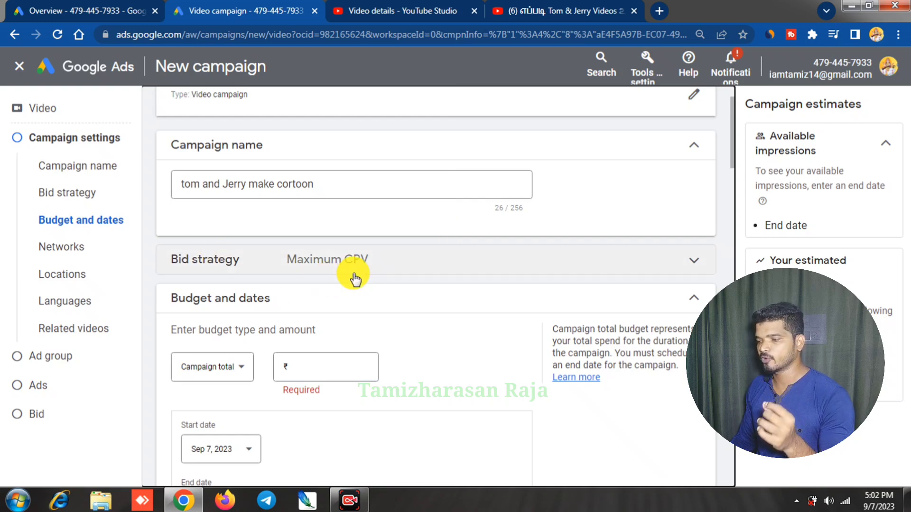
scroll(355, 279, "down", 3)
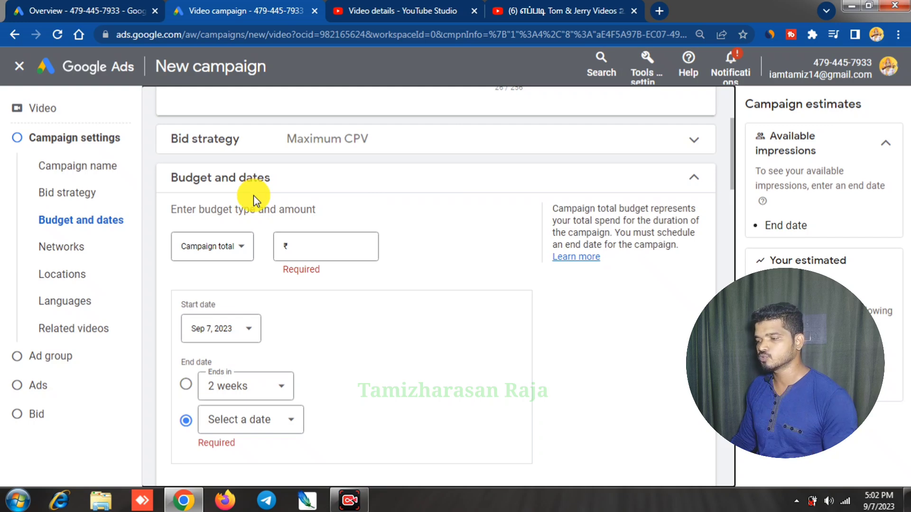
left_click(223, 247)
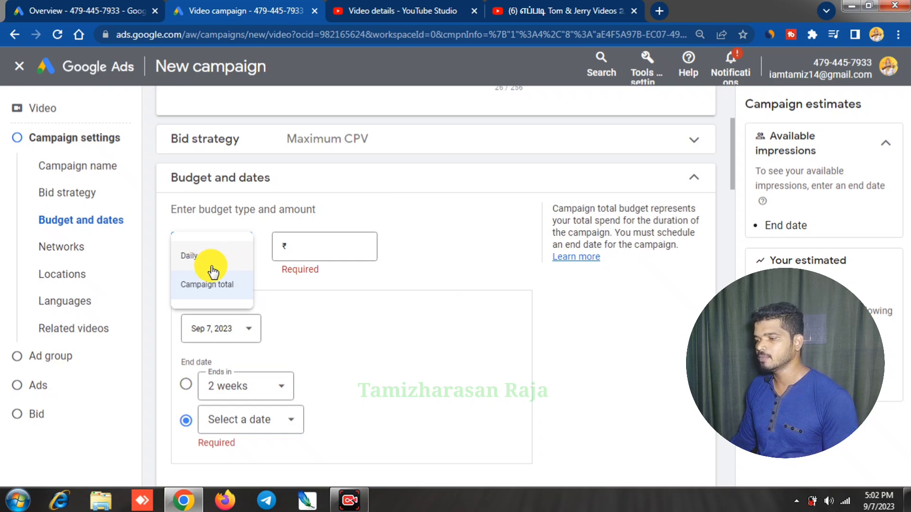
left_click(213, 285)
left_click(219, 247)
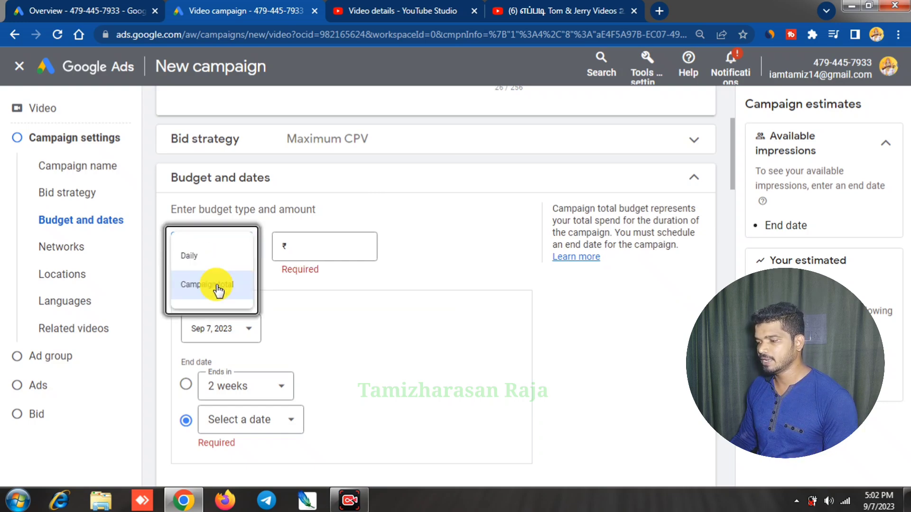
left_click(217, 286)
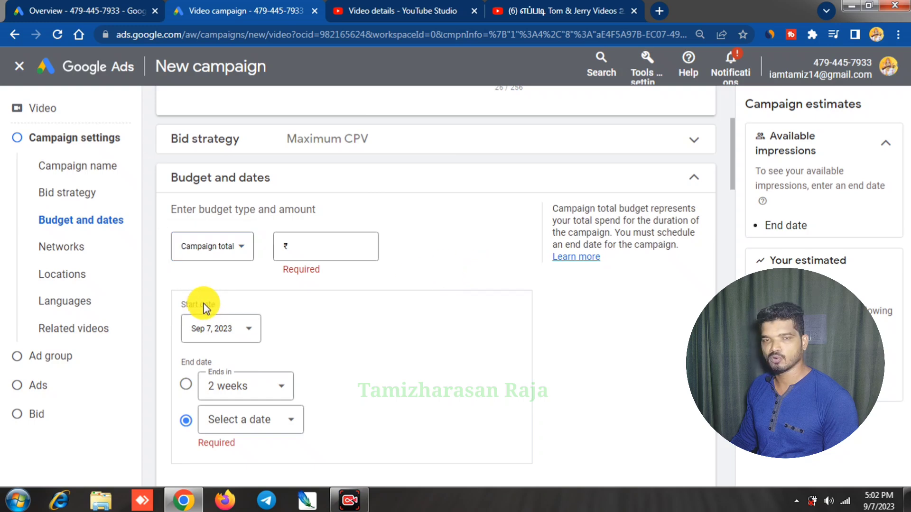
left_click(232, 253)
left_click(216, 255)
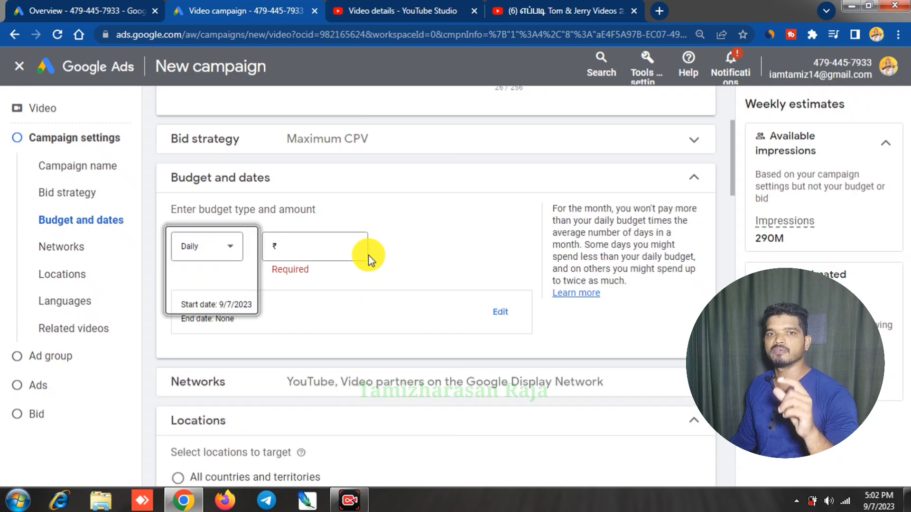
left_click(323, 247)
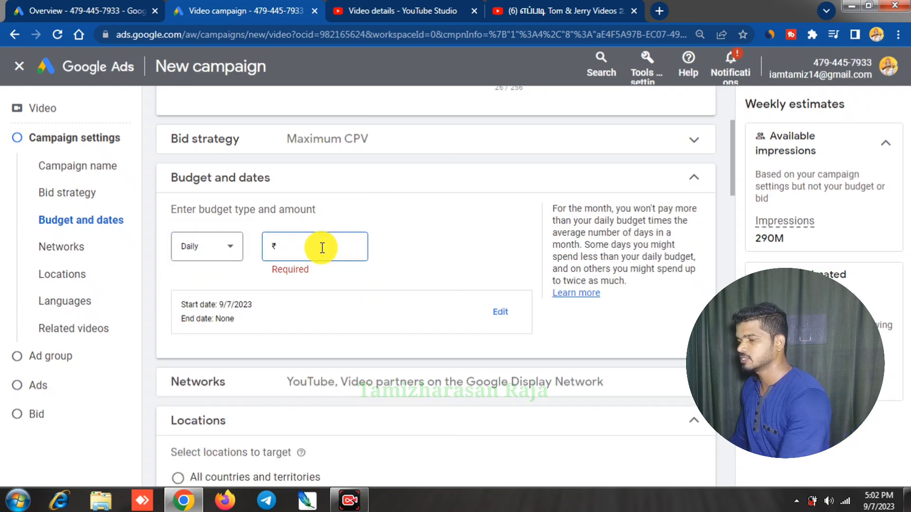
type("200.00")
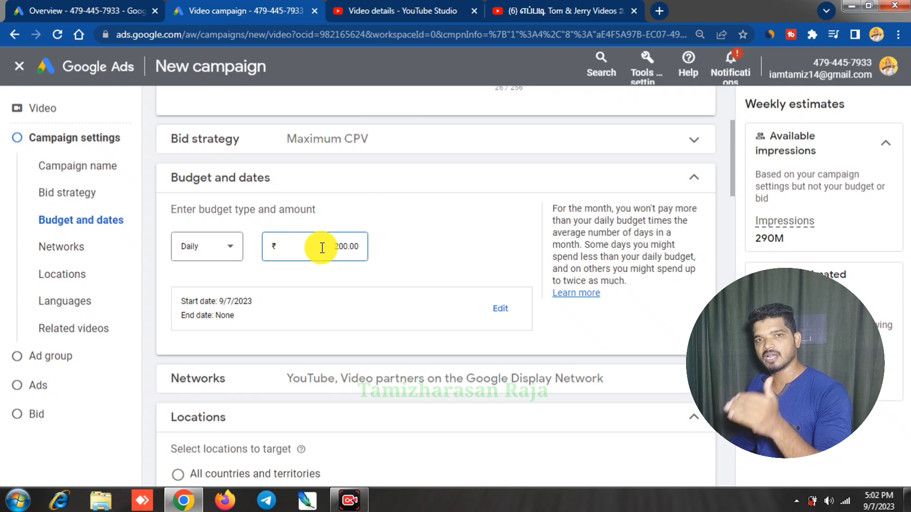
Expand the Networks settings and examine the option for video partners on the Google Display Network.
scroll(701, 264, "down", 2)
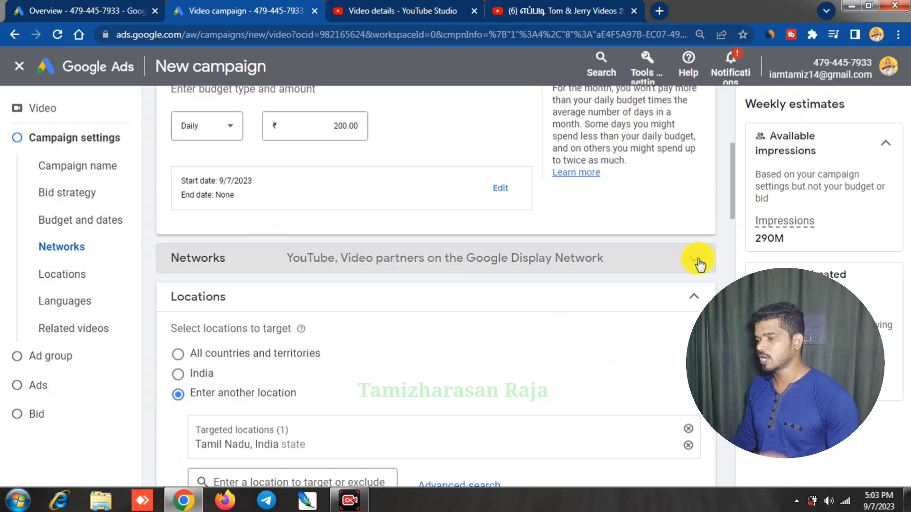
left_click(699, 264)
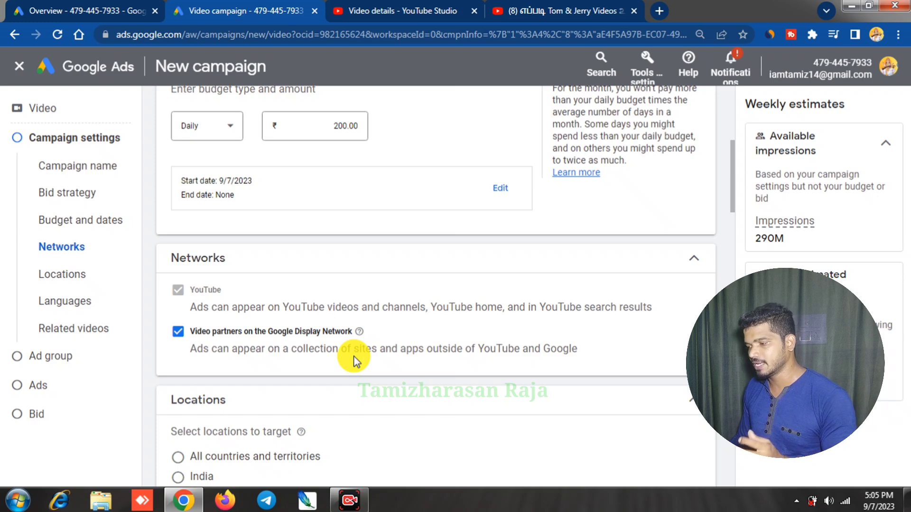
left_click(179, 332)
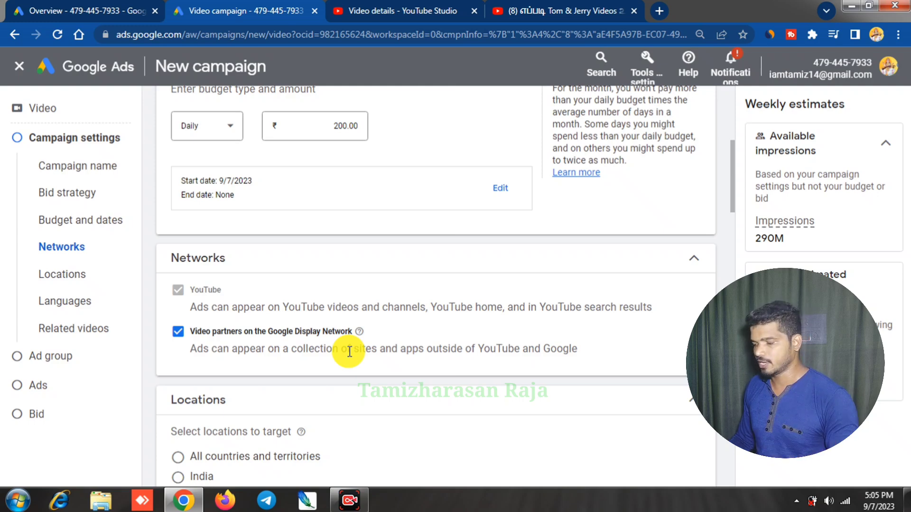
Search the locations for "tamilnadu" and add Chennai, Tamil Nadu, India as a targeted city.
scroll(349, 351, "down", 4)
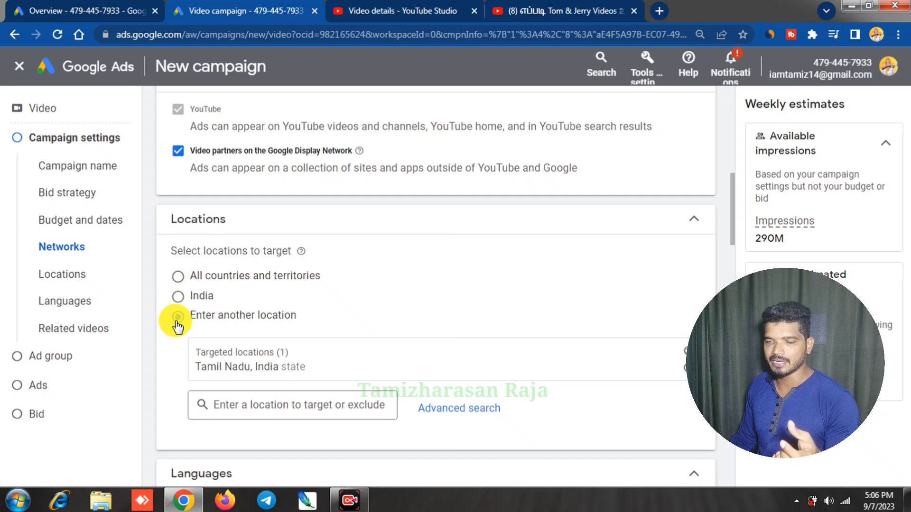
left_click(288, 402)
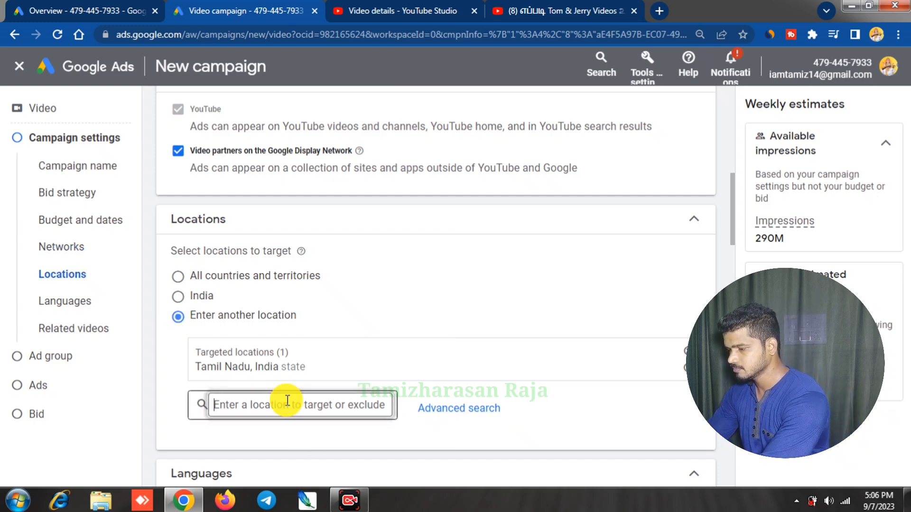
type("tamilnadu")
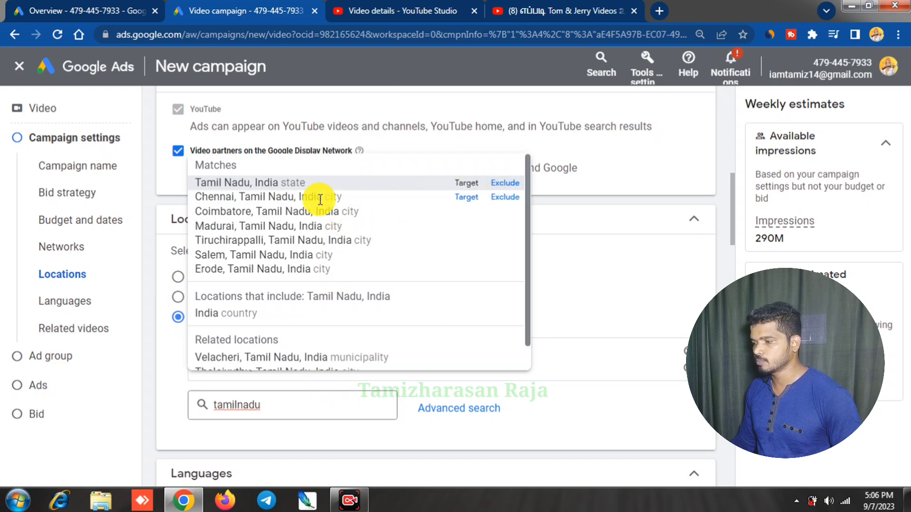
left_click(465, 199)
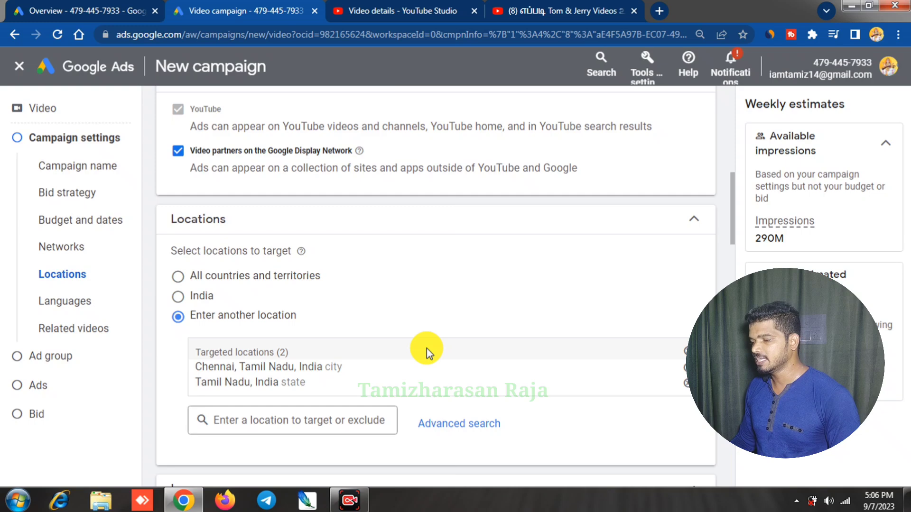
Review the campaign's location and language targeting and check the Related videos settings.
scroll(477, 343, "down", 5)
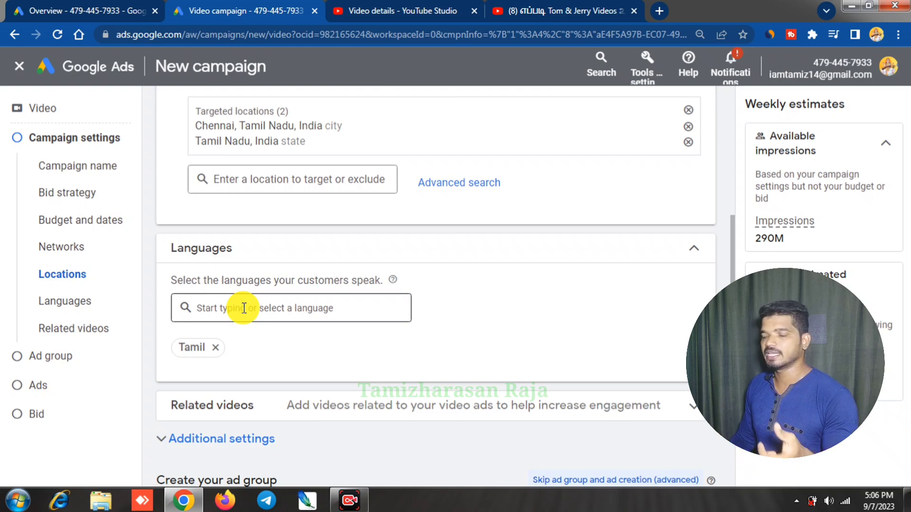
scroll(243, 309, "up", 3)
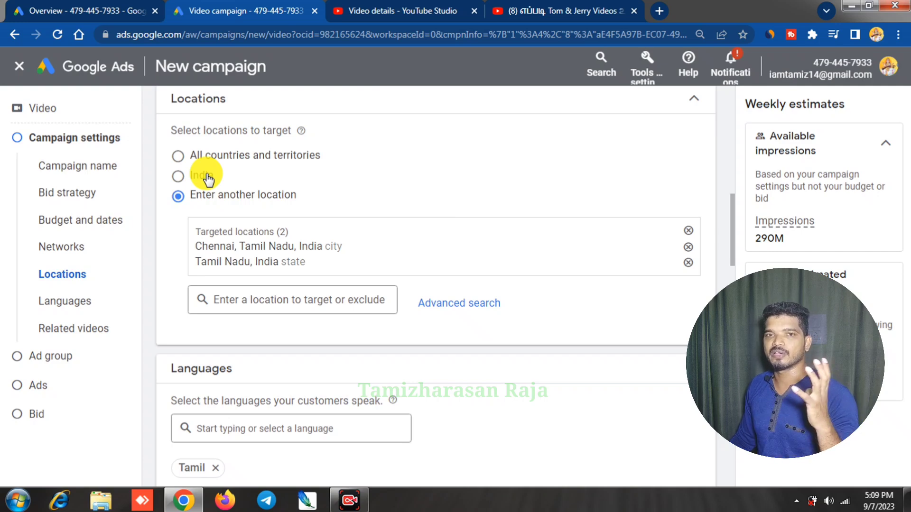
scroll(208, 179, "down", 5)
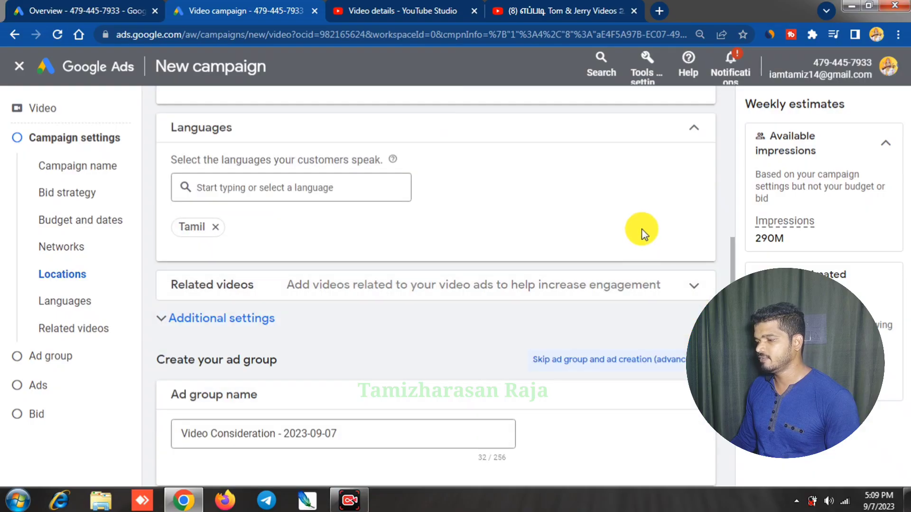
left_click(696, 287)
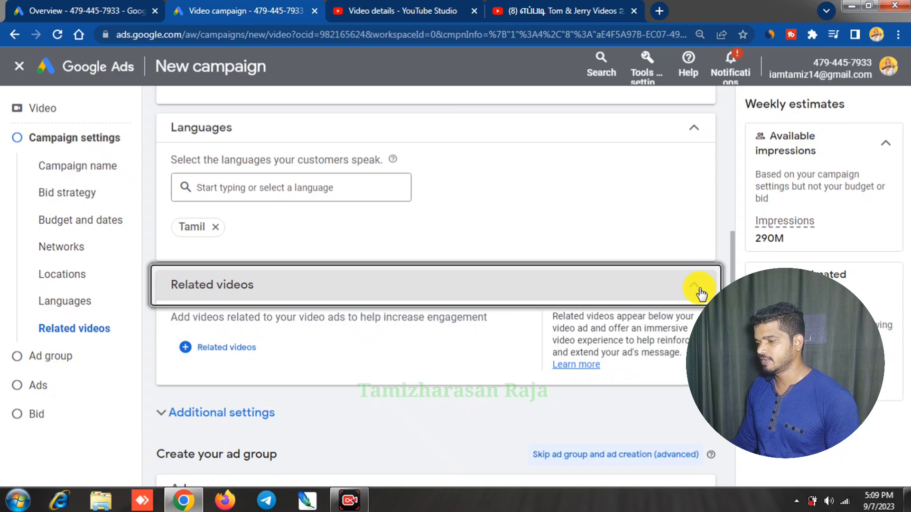
left_click(698, 291)
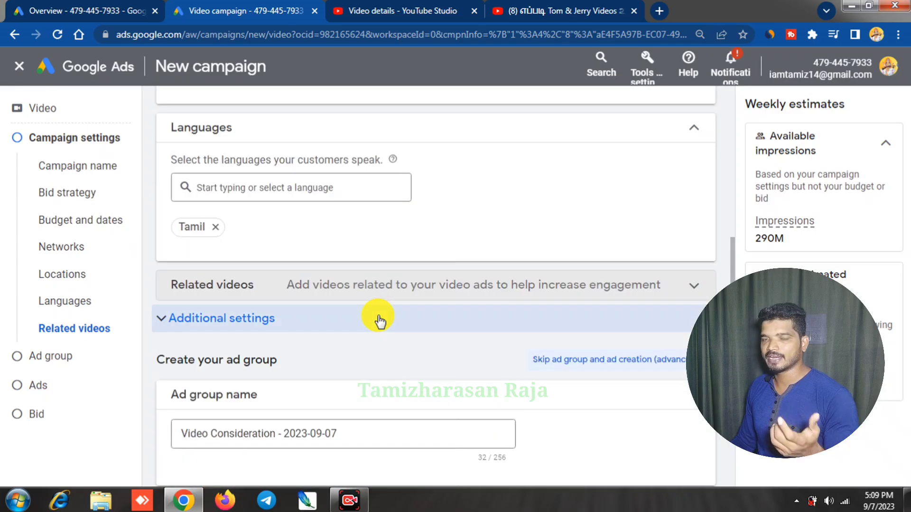
Limit the ad group's gender targeting to Female by excluding Male and Unknown in Demographics.
scroll(292, 348, "down", 3)
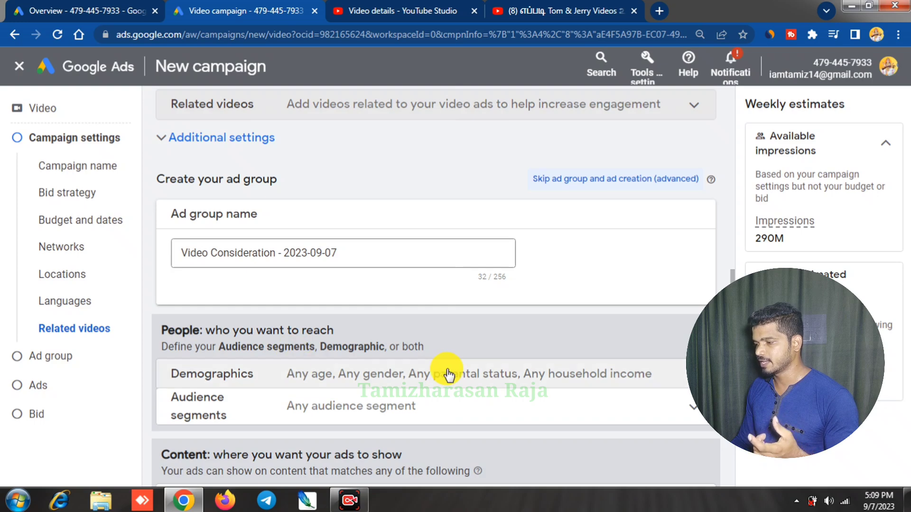
scroll(448, 375, "down", 2)
left_click(664, 260)
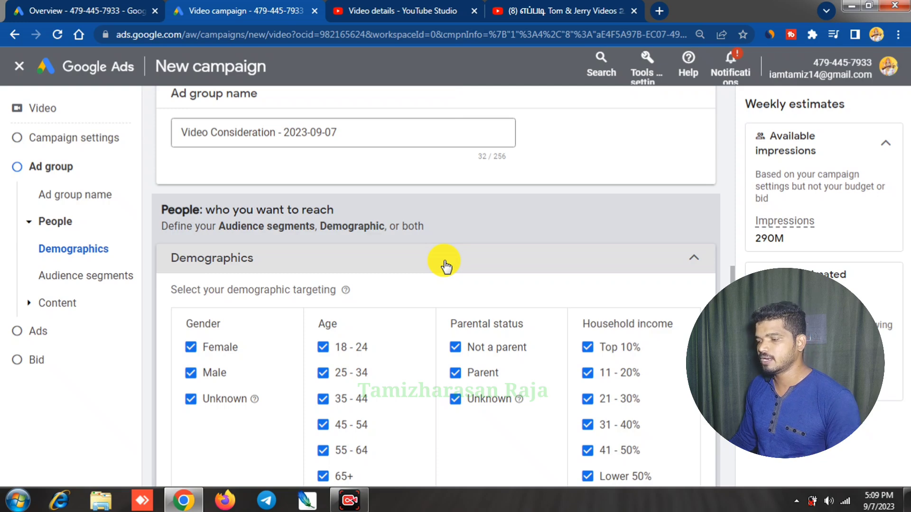
left_click(190, 373)
left_click(190, 400)
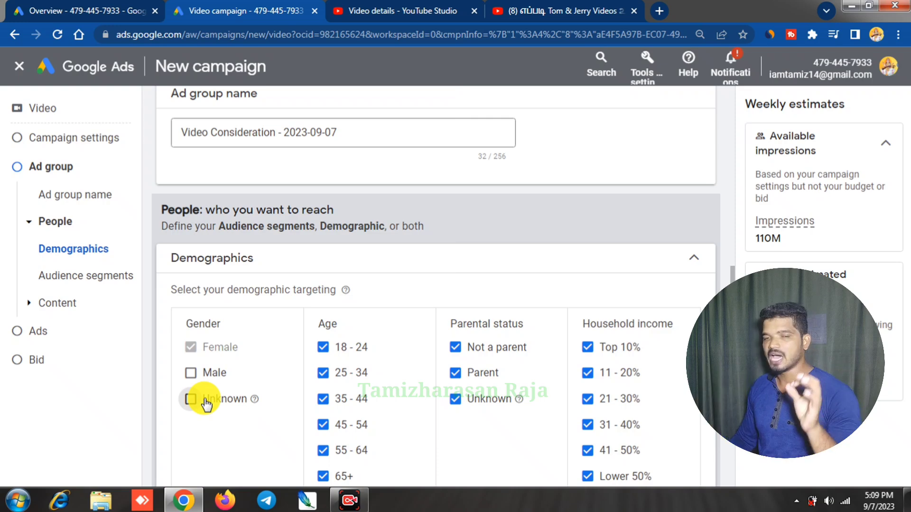
Target both Female and Male in the ad group's gender demographics, trying a Male-only selection along the way.
left_click(191, 373)
left_click(192, 351)
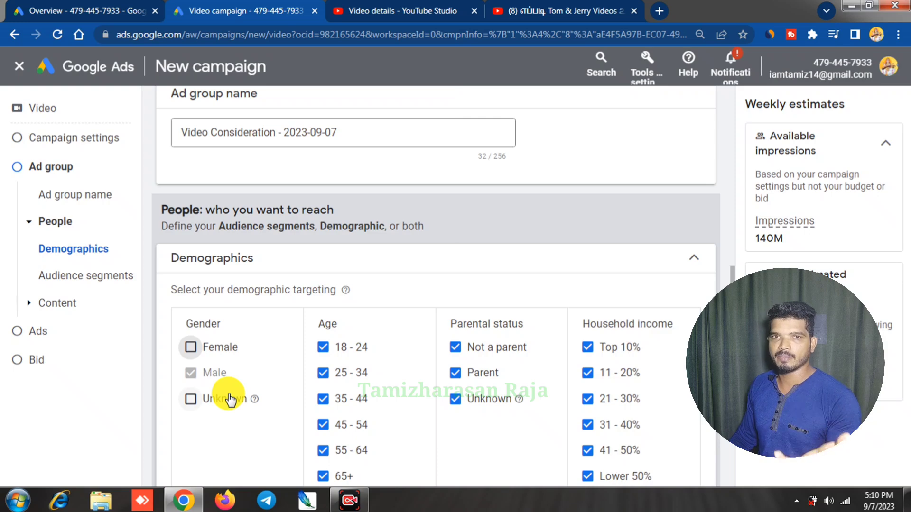
left_click(192, 351)
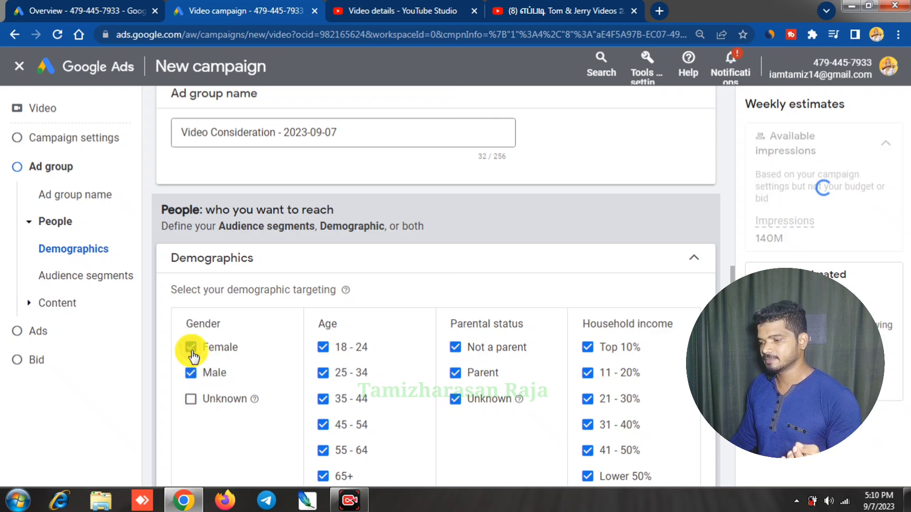
Add the audience segments Technology, Media & Entertainment and Lifestyles & Hobbies to the ad group's targeting.
scroll(558, 356, "down", 2)
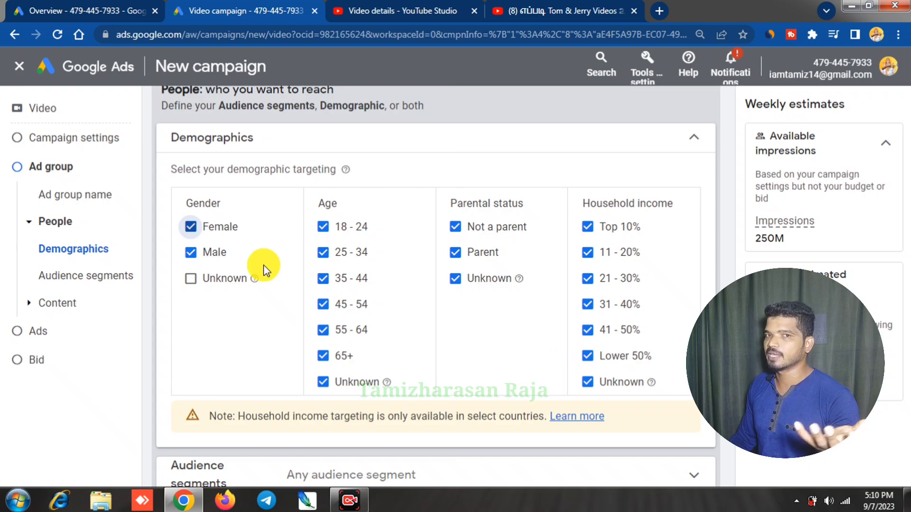
scroll(263, 264, "down", 3)
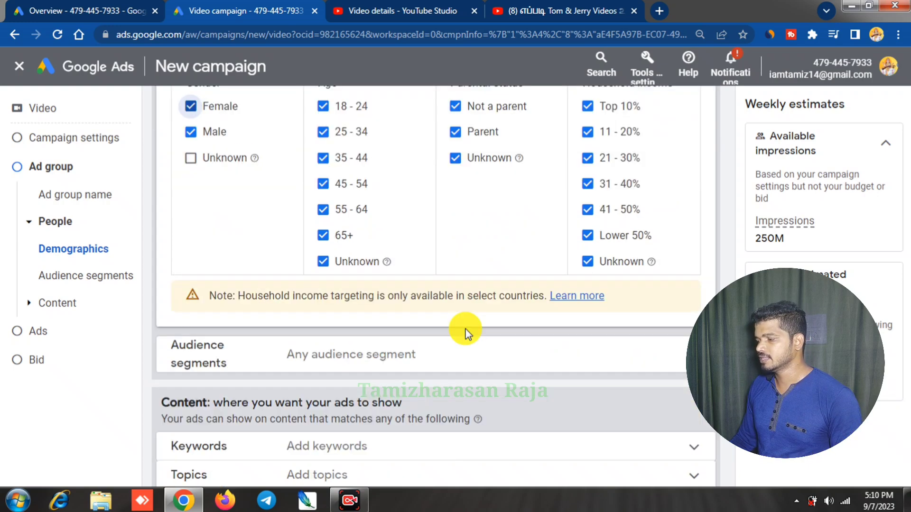
left_click(587, 344)
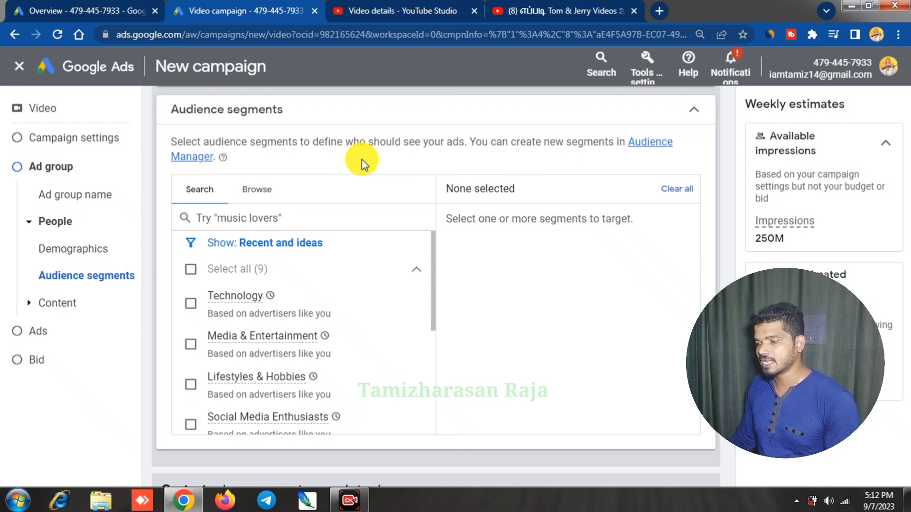
left_click(191, 306)
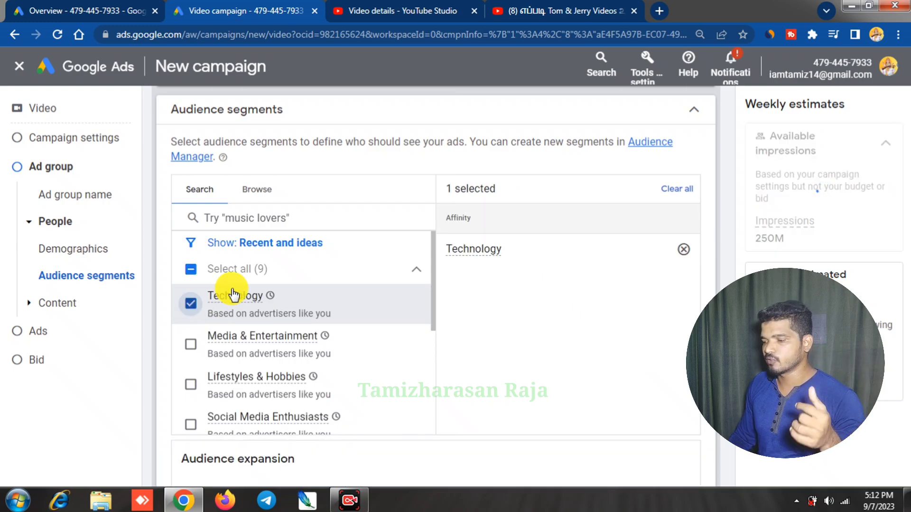
left_click(192, 347)
left_click(192, 346)
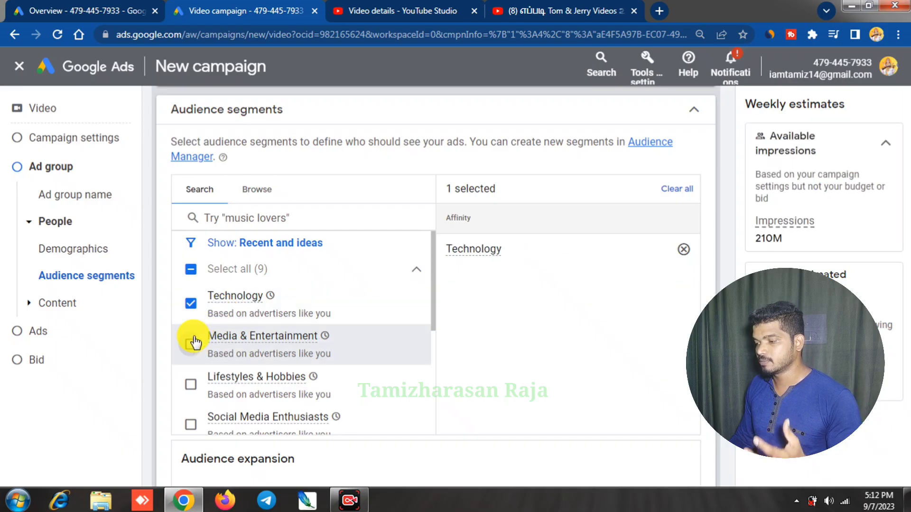
left_click(191, 345)
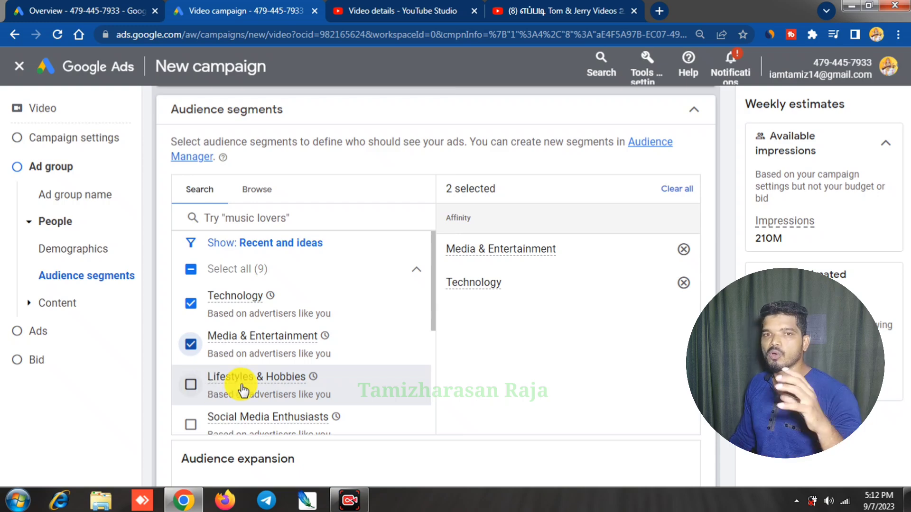
left_click(191, 385)
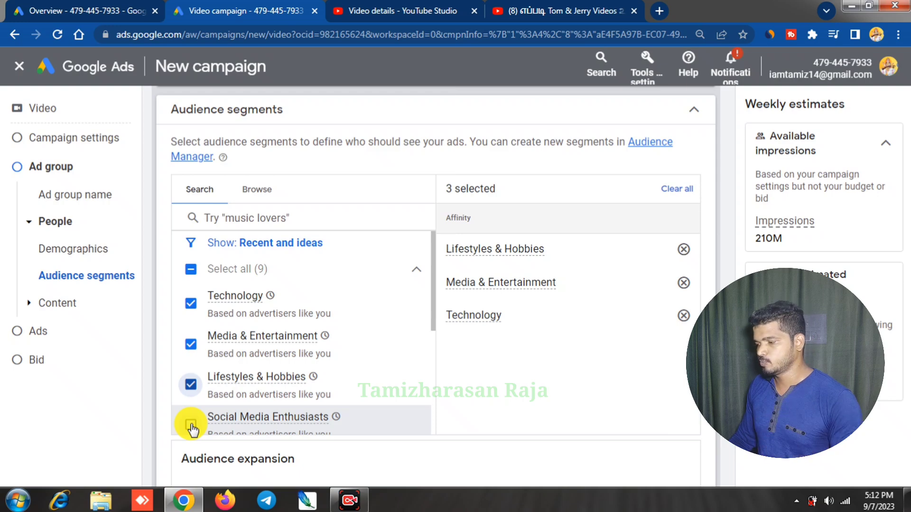
Review the Audience expansion option and the Keywords targeting fields without adding any keywords.
scroll(286, 320, "down", 3)
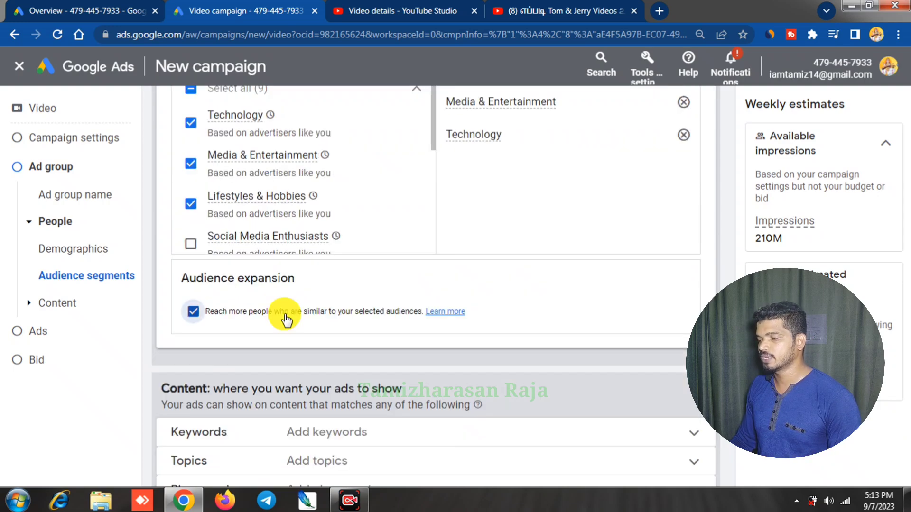
scroll(285, 319, "down", 2)
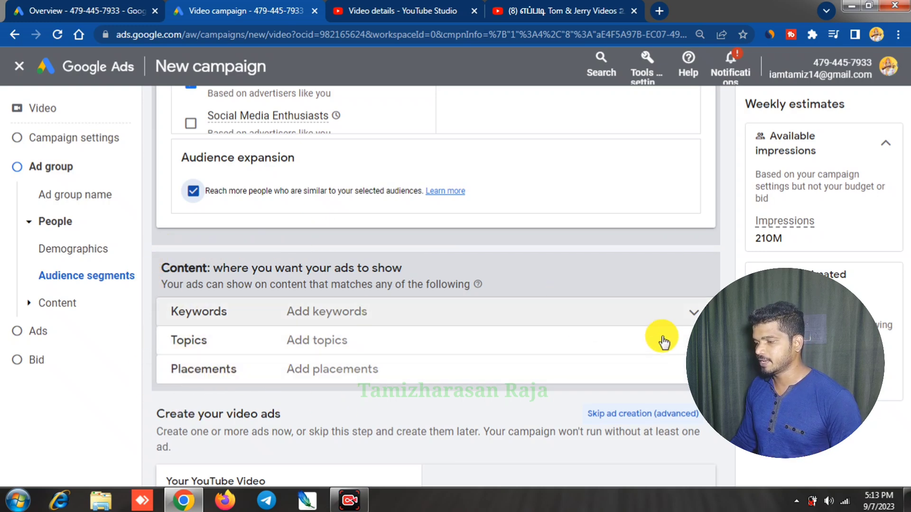
left_click(560, 310)
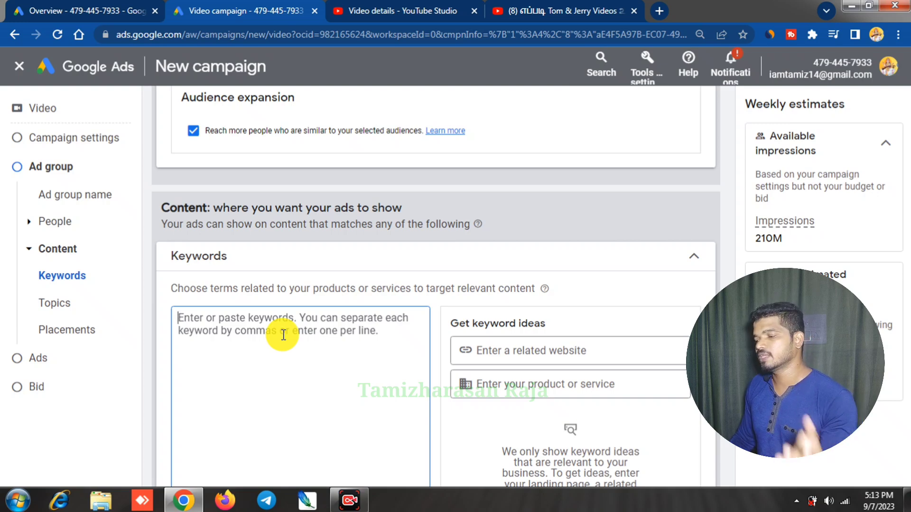
key("Tab")
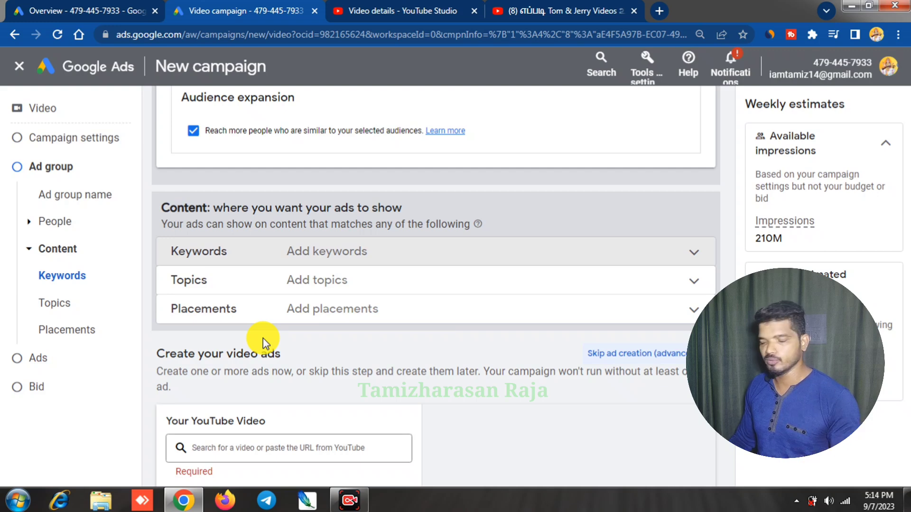
Expand the Placements targeting, examine the available placement types such as YouTube channels and videos, and collapse it again.
scroll(263, 338, "down", 3)
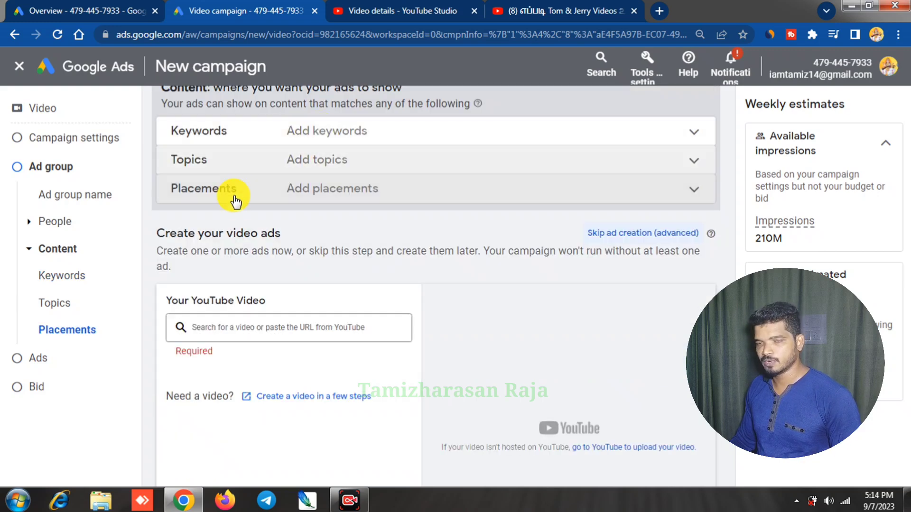
left_click(693, 192)
scroll(285, 293, "down", 3)
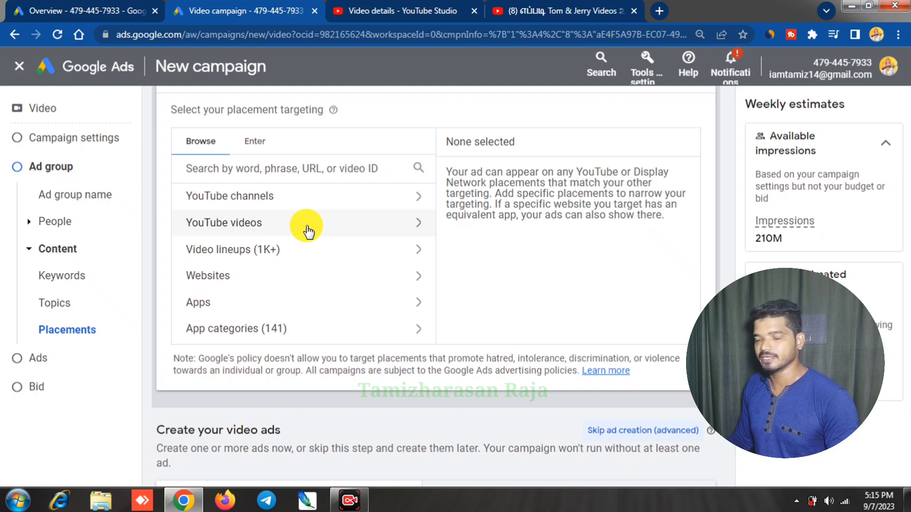
scroll(477, 346, "up", 1)
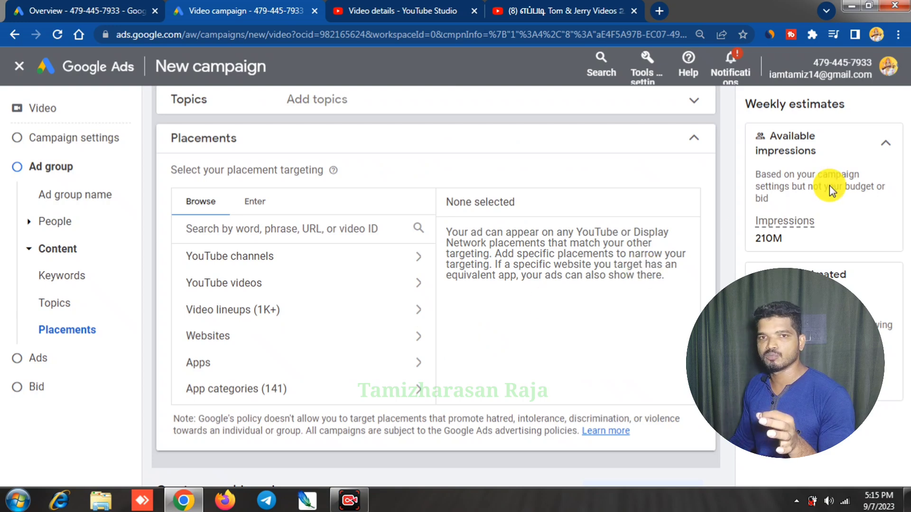
left_click(694, 138)
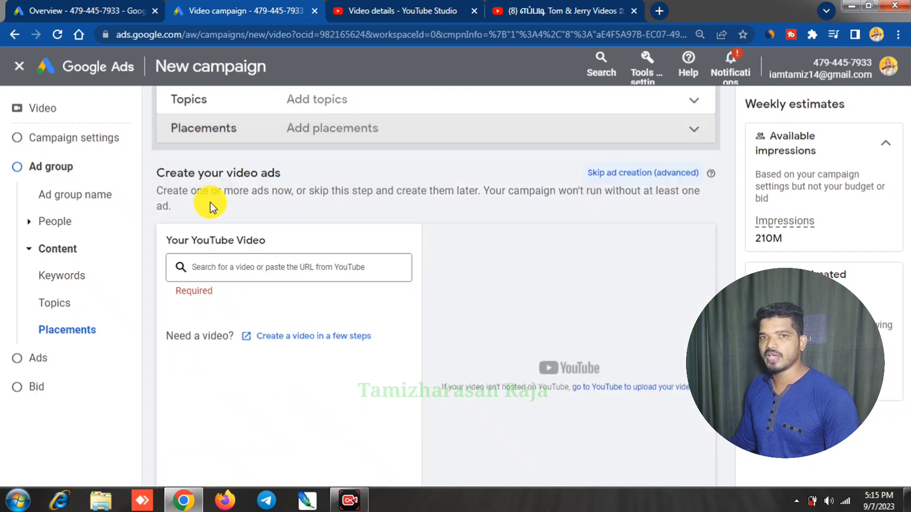
Switch to the open YouTube Shorts page and copy the share link of the Tom & Jerry cartoon video.
scroll(212, 207, "down", 1)
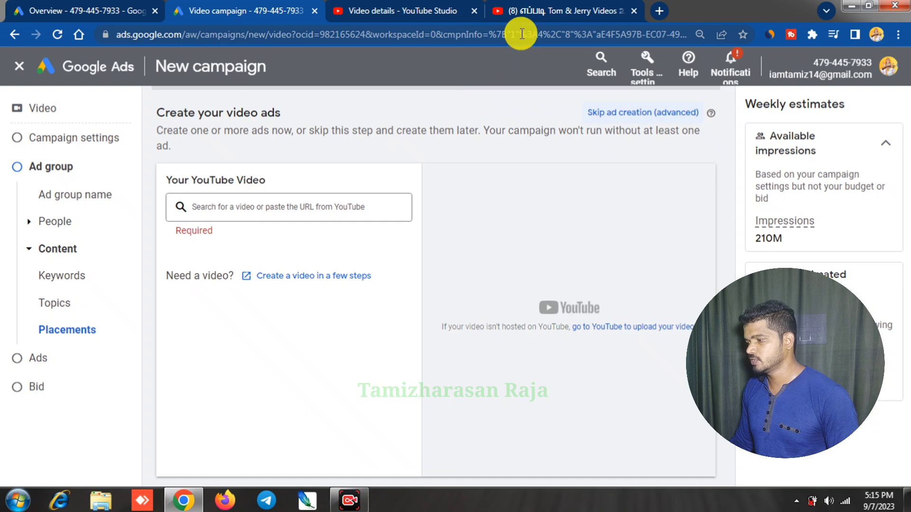
left_click(583, 7)
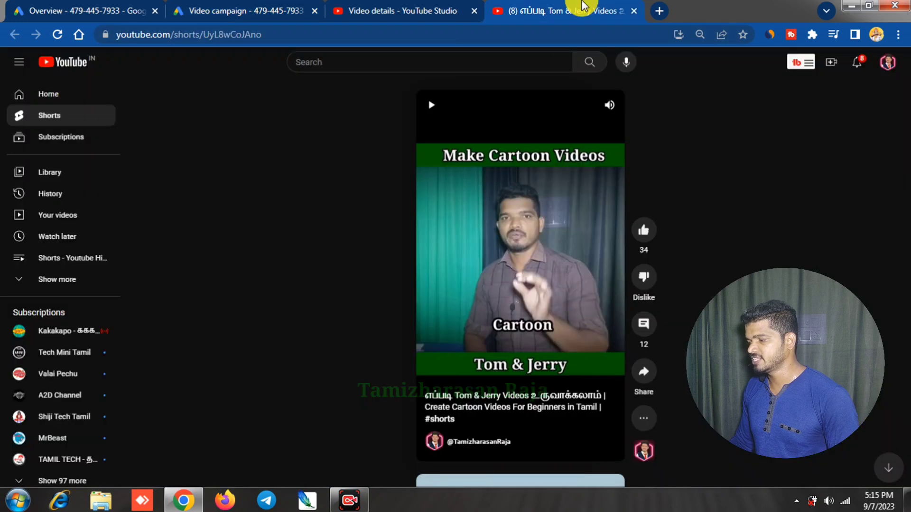
left_click(644, 377)
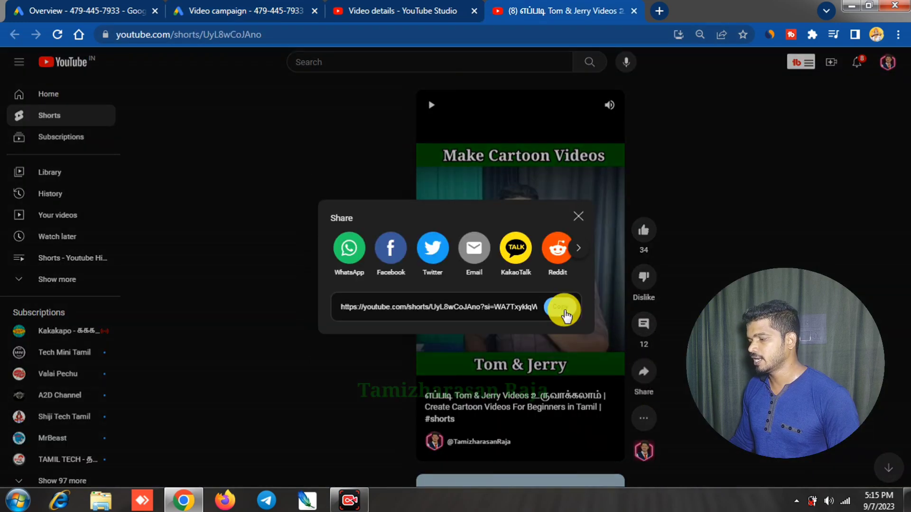
left_click(564, 314)
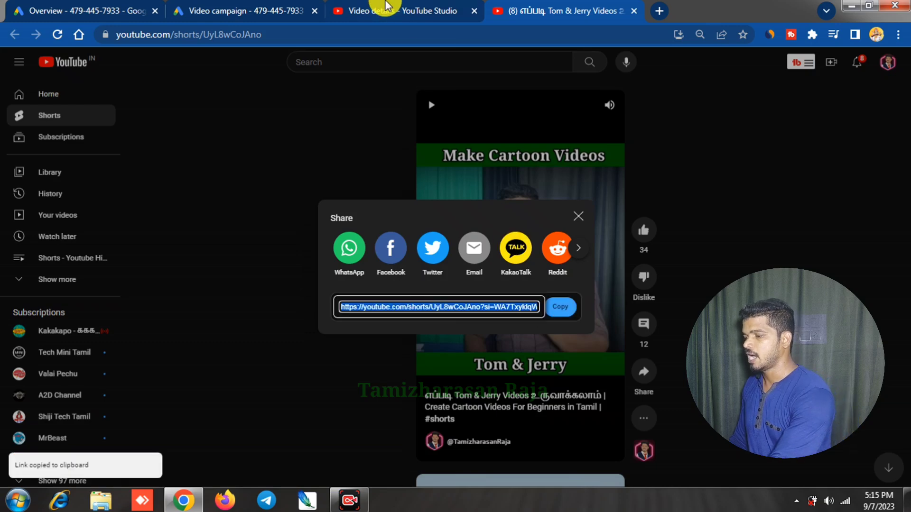
Return to the Google Ads campaign and add the copied link as the ad's YouTube video.
left_click(255, 7)
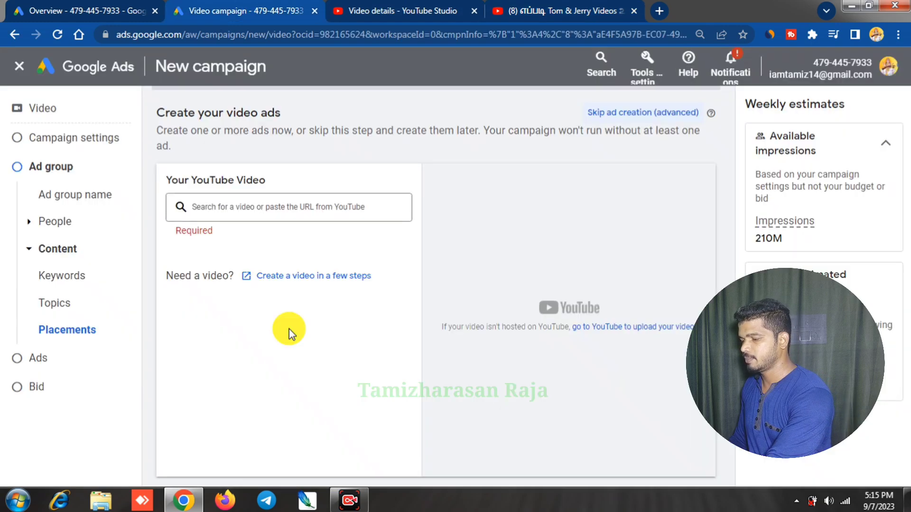
left_click(218, 215)
key("ctrl+v")
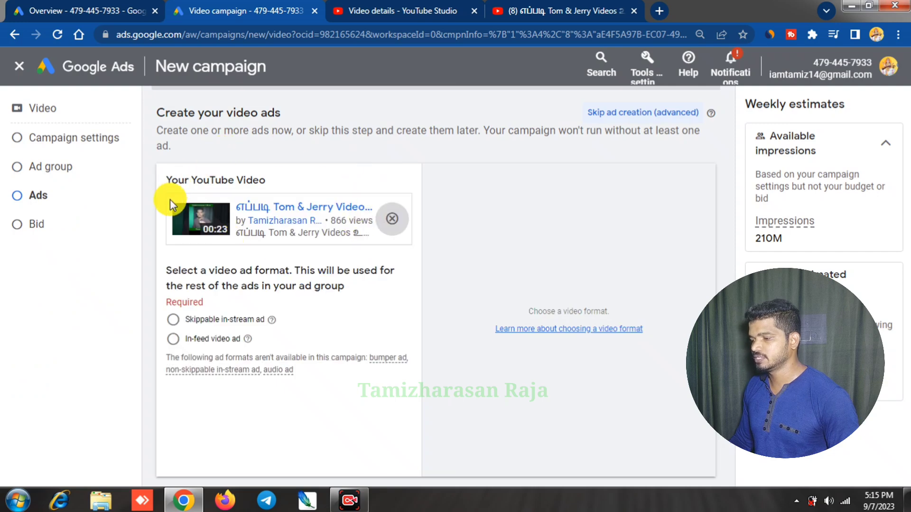
Preview the Skippable in-stream ad format and choose In-feed video ad as the ad group's video ad format.
scroll(242, 252, "down", 1)
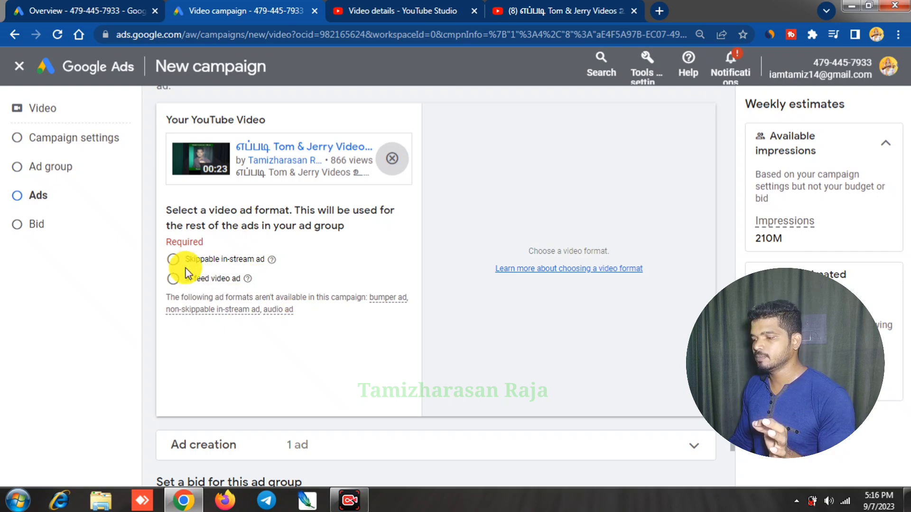
key("space")
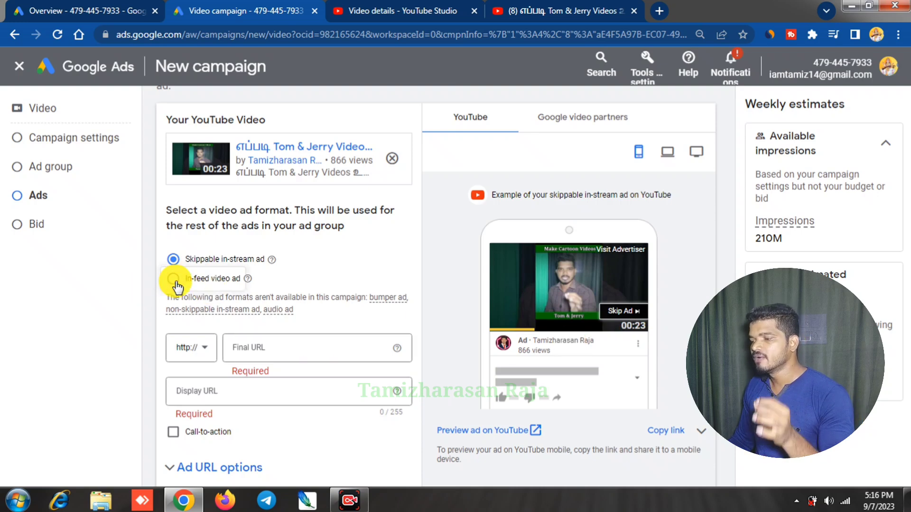
key("space")
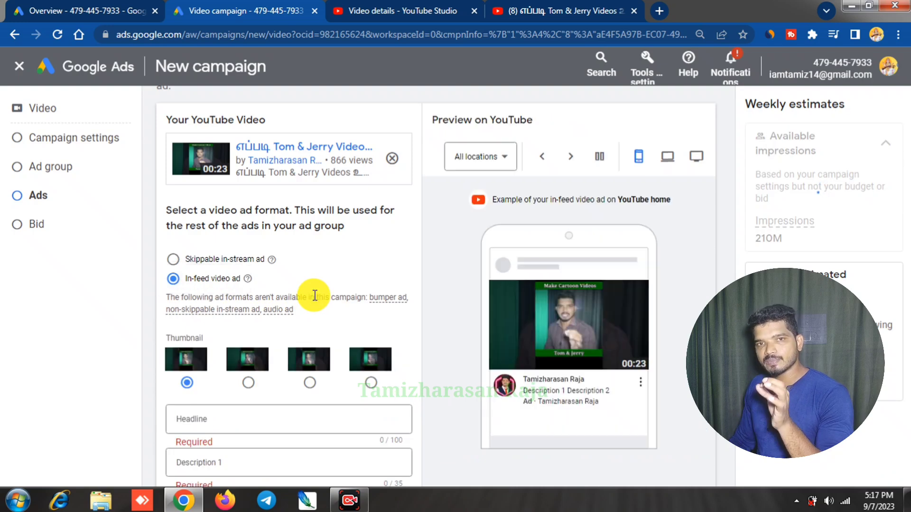